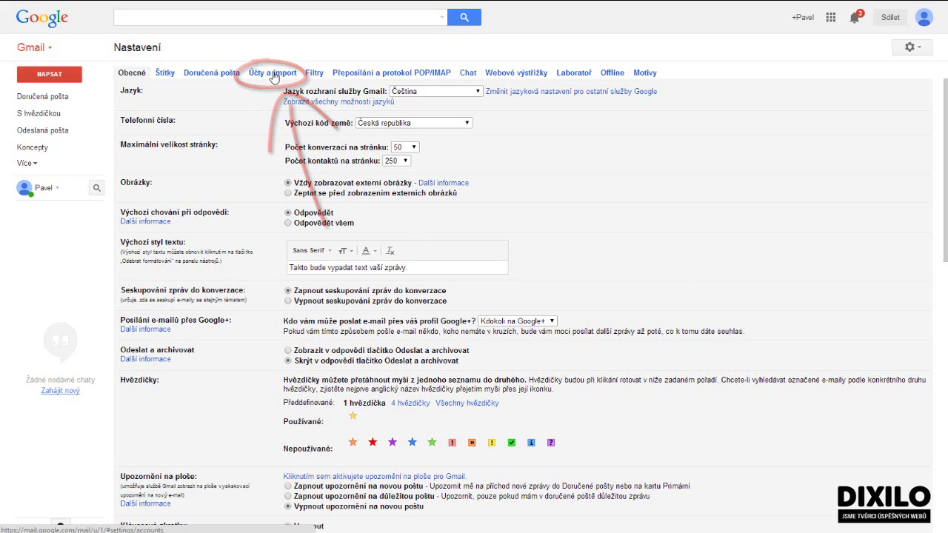
In the Účty a import settings, start adding another e-mail address to send from
{"action": "left_click", "coordinate": [272, 72]}
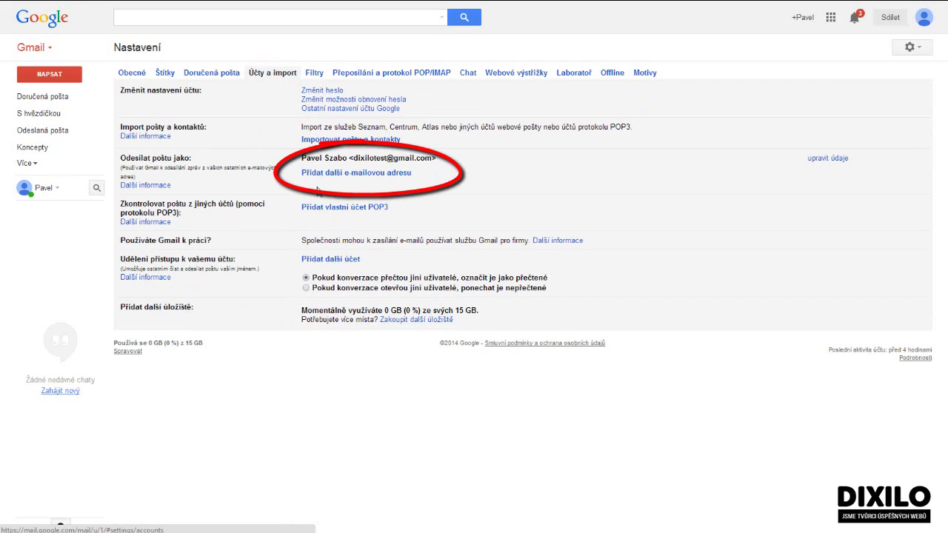
{"action": "left_click", "coordinate": [396, 173]}
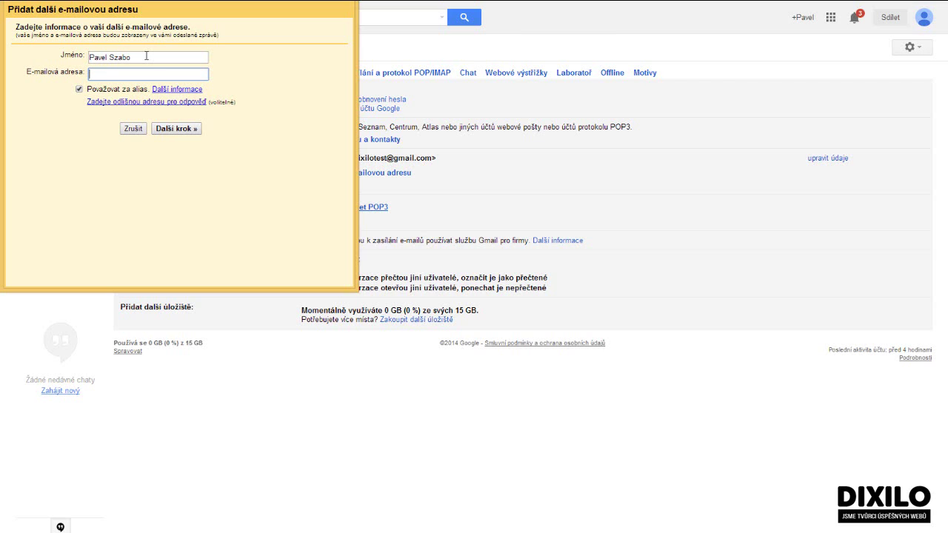
{"action": "left_click_drag", "start_coordinate": [146, 55], "coordinate": [88, 55]}
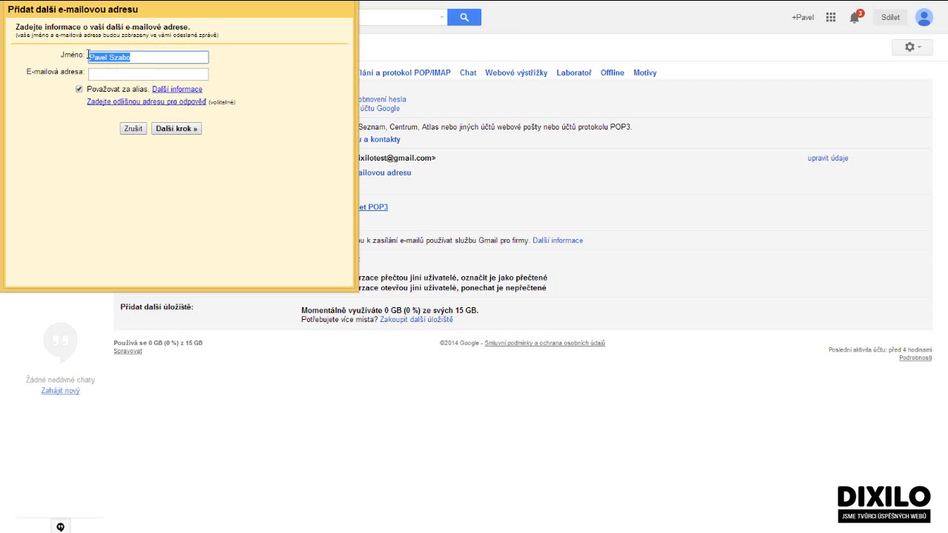
{"action": "type", "text": "DIXILO"}
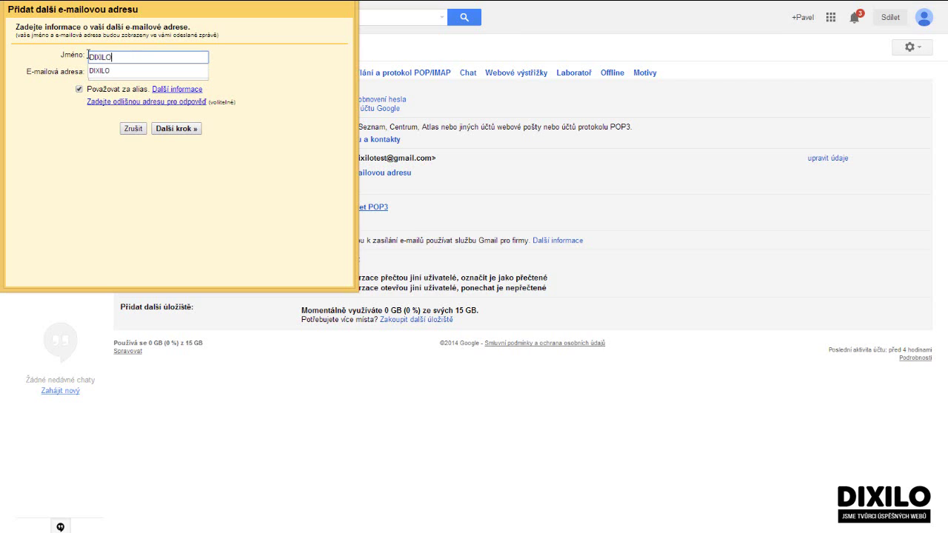
{"action": "key", "text": "Tab"}
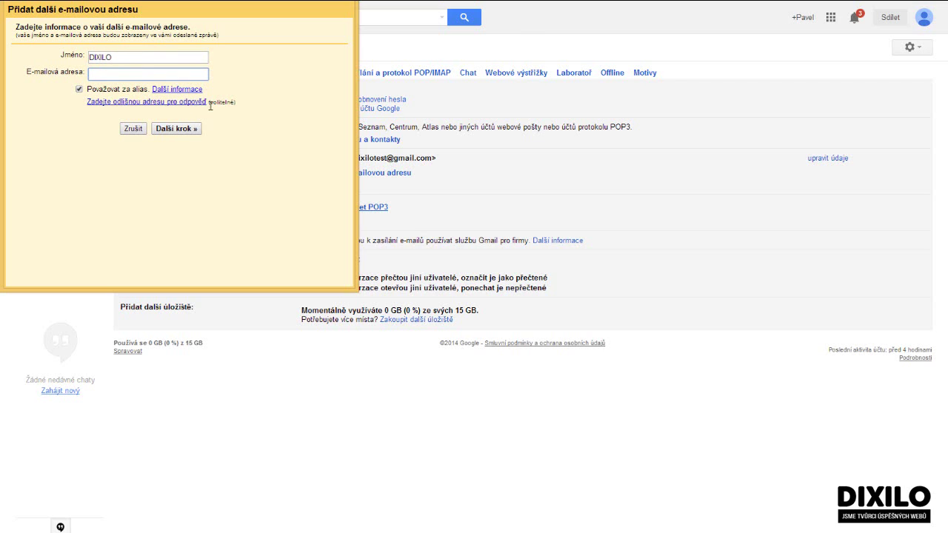
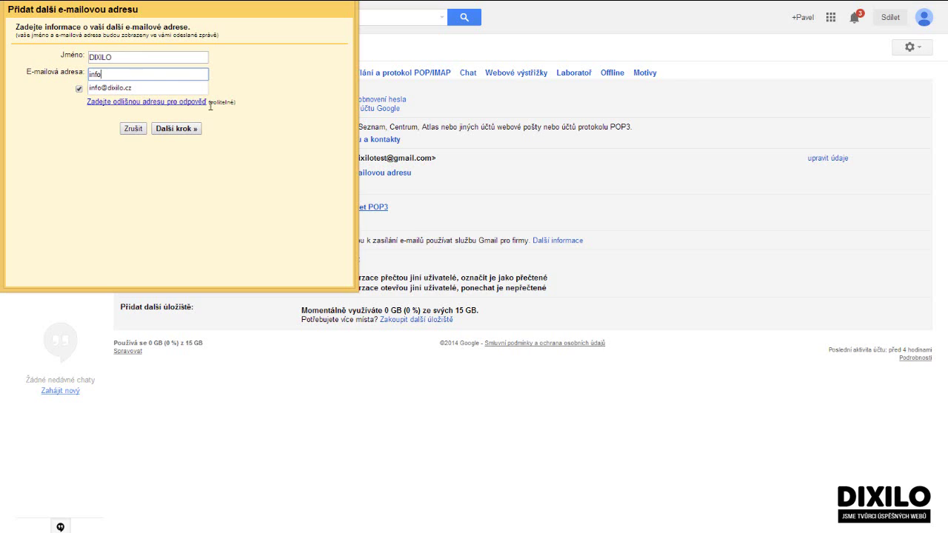
{"action": "key", "text": "Down"}
{"action": "key", "text": "Return"}
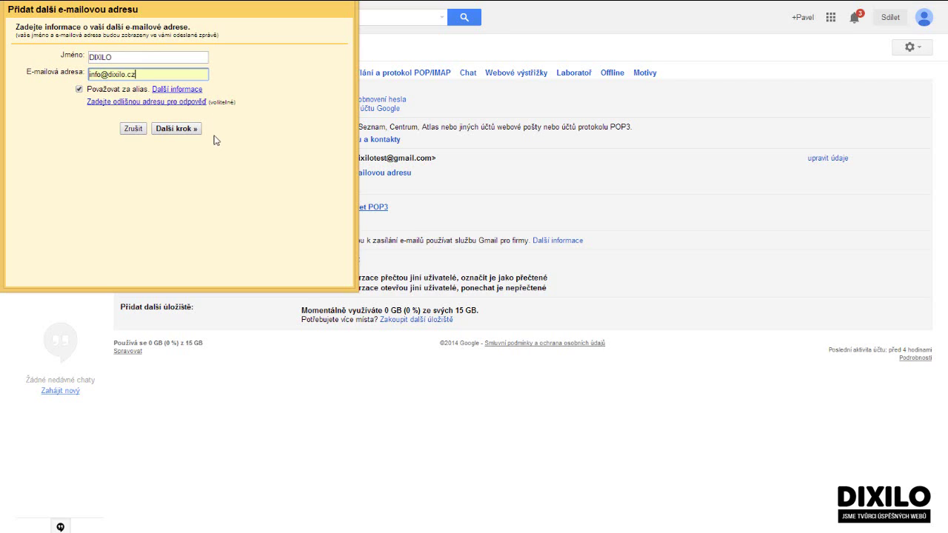
{"action": "left_click", "coordinate": [80, 90]}
Send via smtp.dixilo.cz port 587 with TLS, logging in with the full address and its password
{"action": "left_click", "coordinate": [194, 130]}
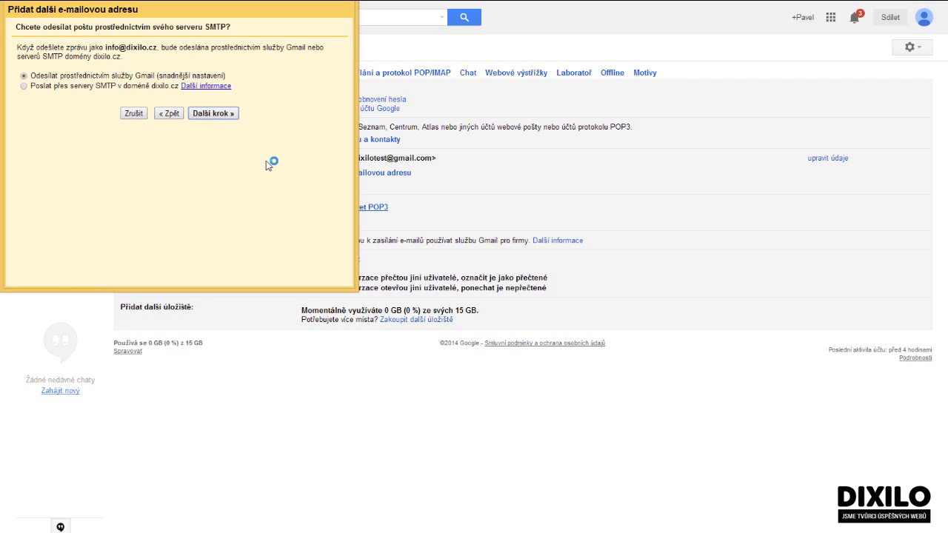
{"action": "left_click", "coordinate": [23, 87]}
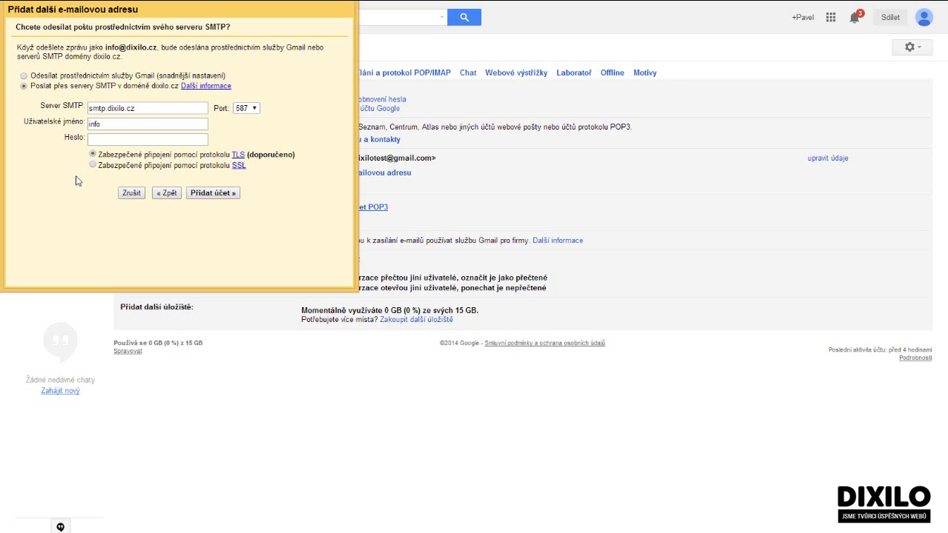
{"action": "left_click", "coordinate": [132, 123]}
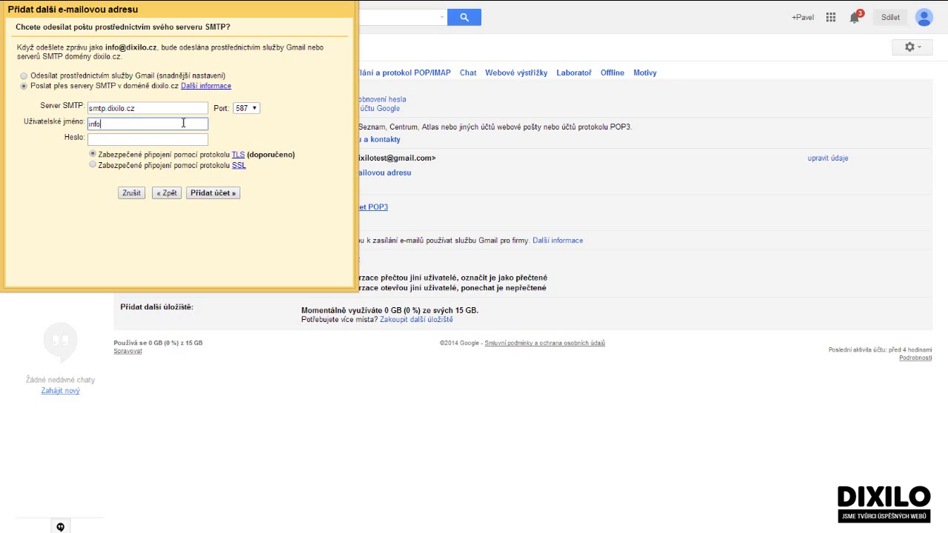
{"action": "type", "text": "@dixilo.cz"}
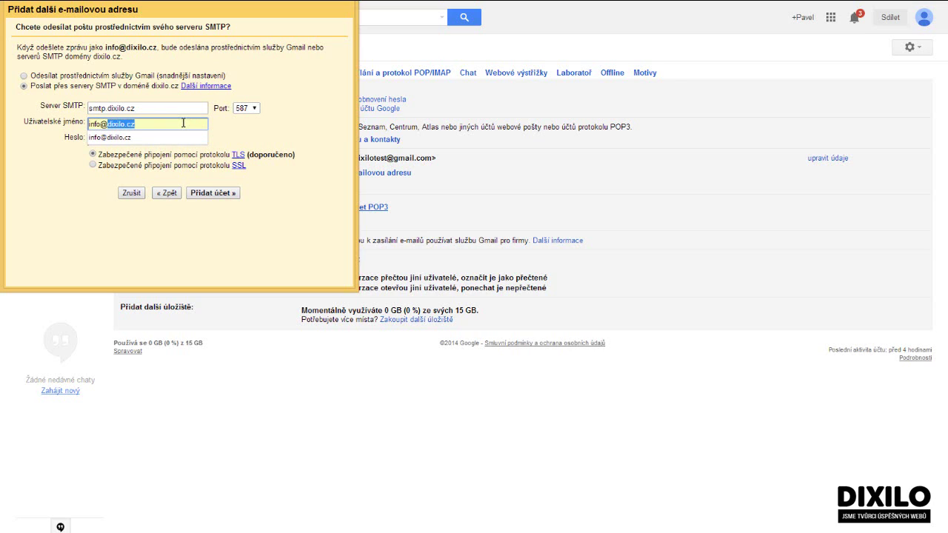
{"action": "key", "text": "Tab"}
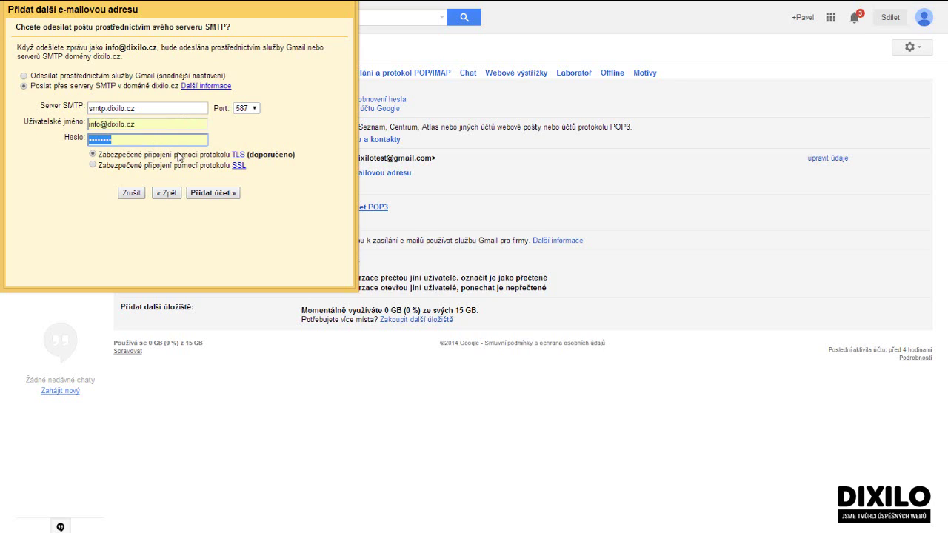
{"action": "left_click", "coordinate": [138, 166]}
{"action": "key", "text": "Up"}
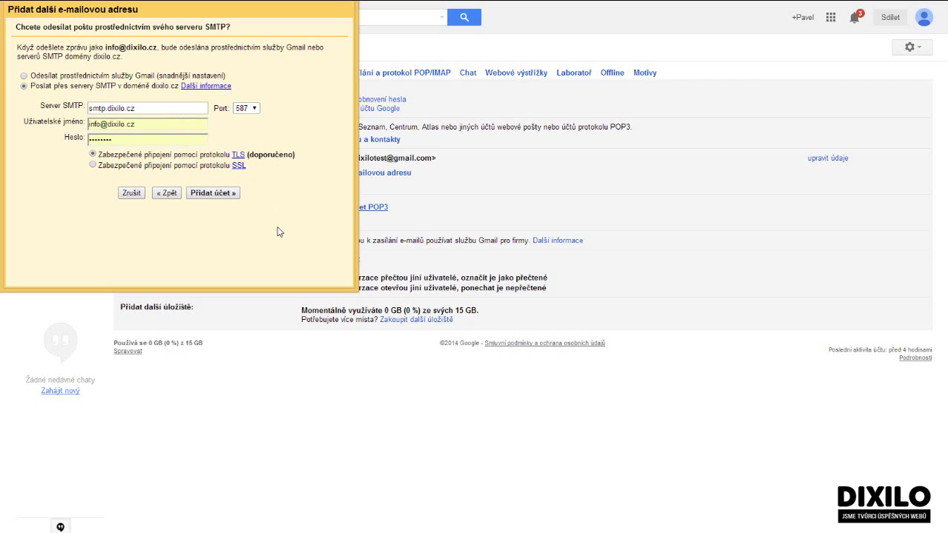
After the port 587 error, add the account on port 465 and close the verification window
{"action": "left_click", "coordinate": [228, 195]}
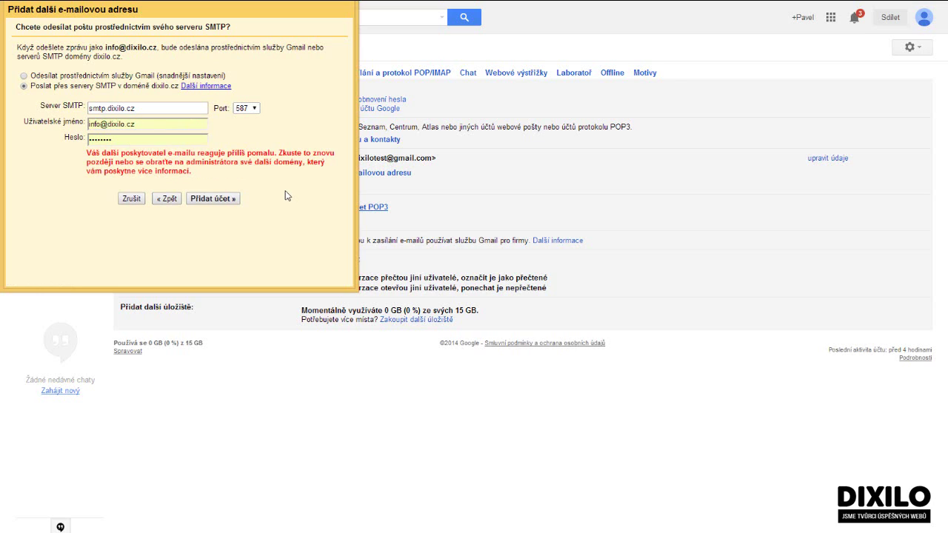
{"action": "left_click", "coordinate": [247, 110]}
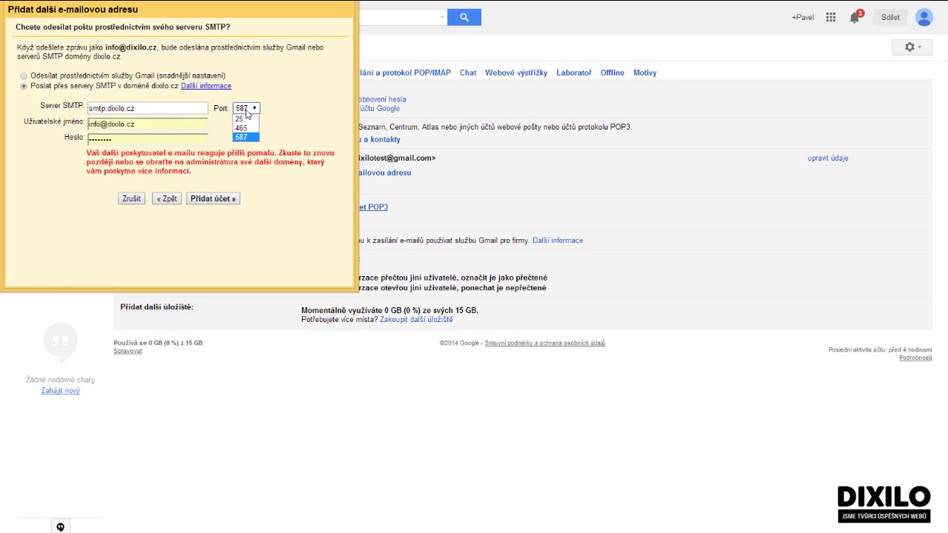
{"action": "left_click", "coordinate": [242, 128]}
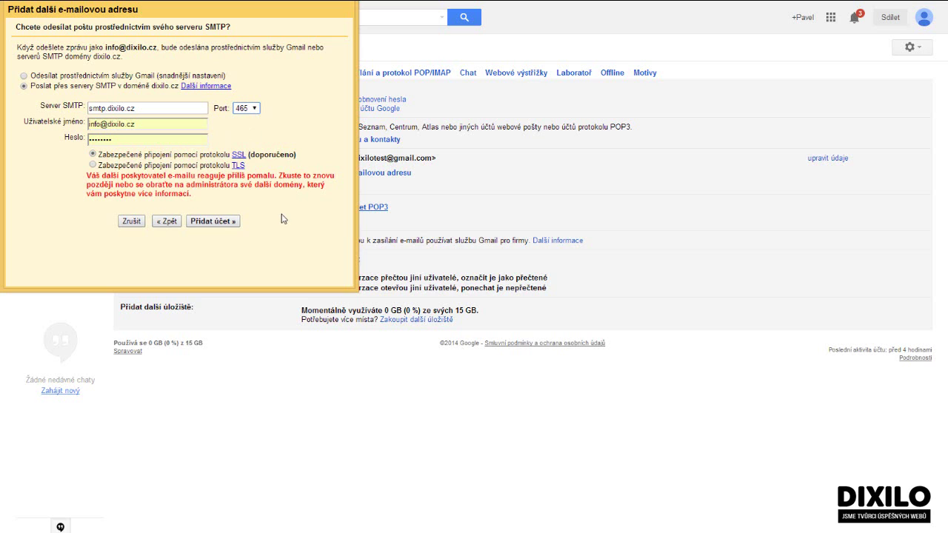
{"action": "left_click", "coordinate": [213, 221]}
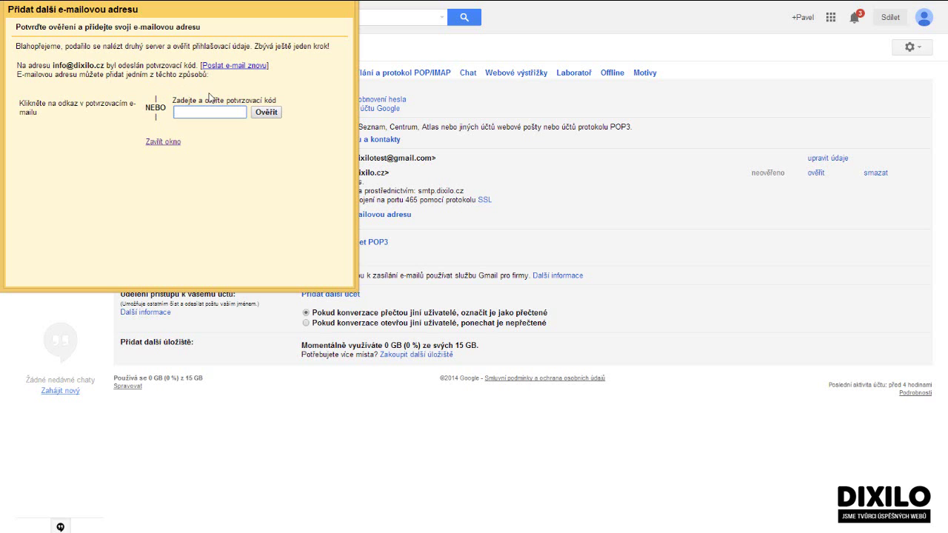
{"action": "left_click", "coordinate": [164, 141]}
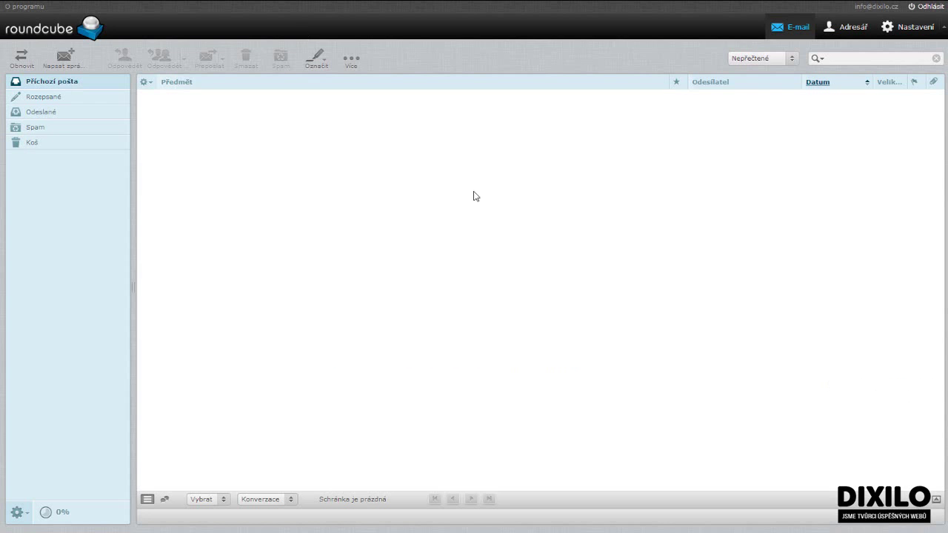
Refresh the Roundcube inbox, open Gmail's Potvrzení message and follow its confirmation link
{"action": "left_click", "coordinate": [19, 62]}
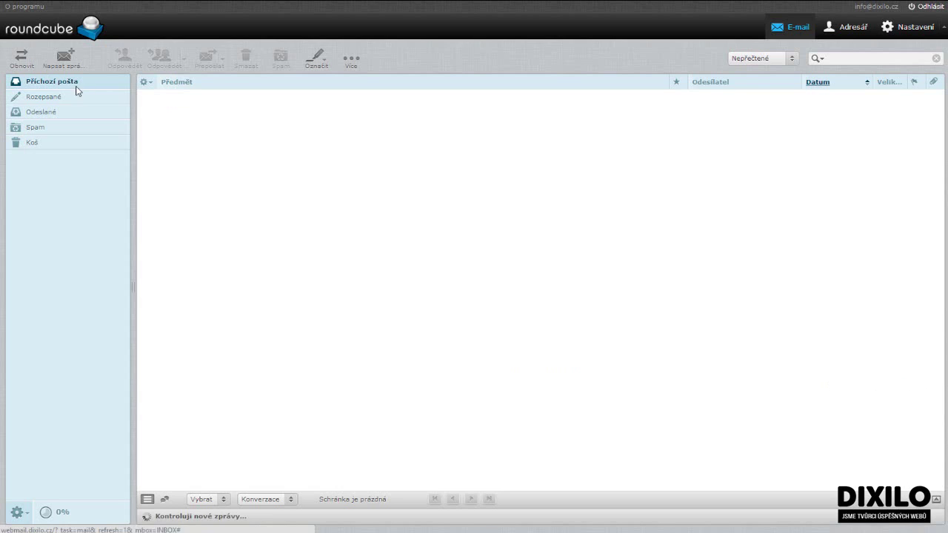
{"action": "left_click", "coordinate": [21, 67]}
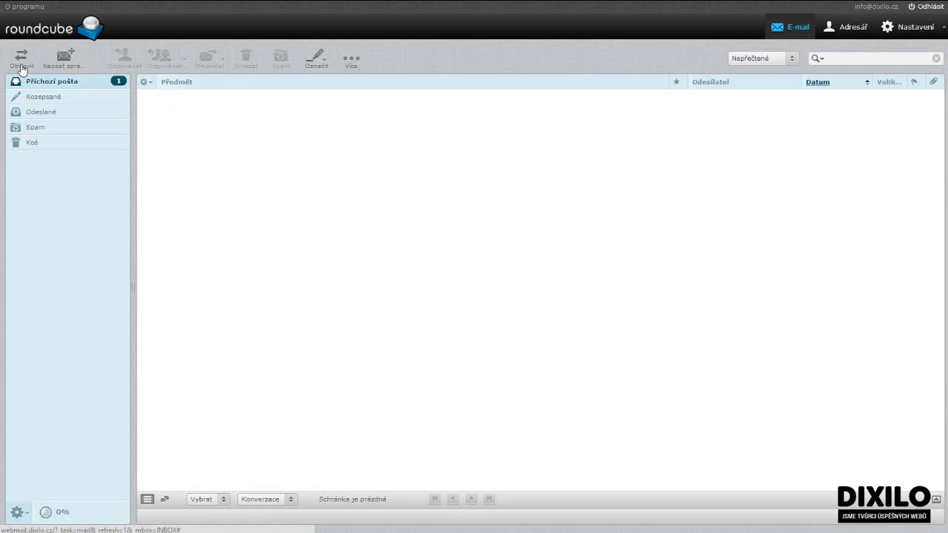
{"action": "left_click", "coordinate": [21, 66]}
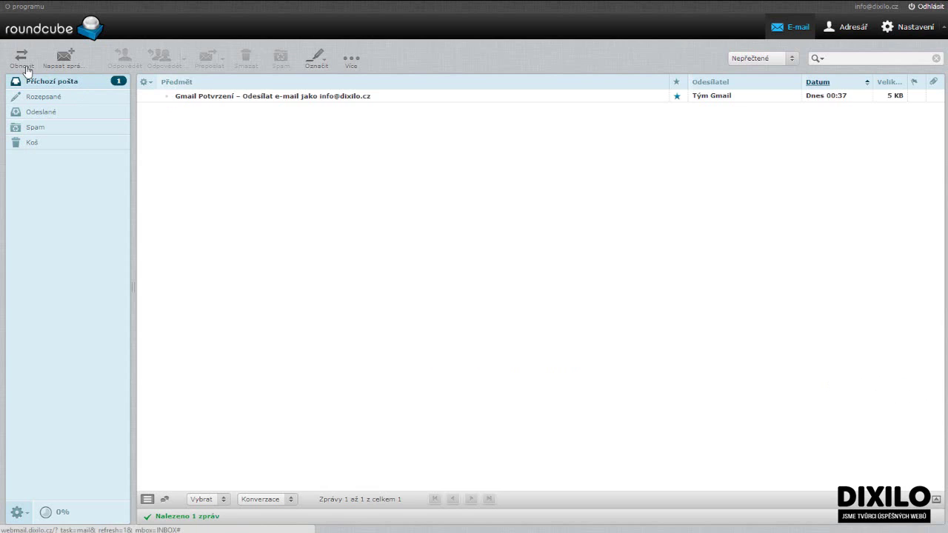
{"action": "double_click", "coordinate": [267, 96]}
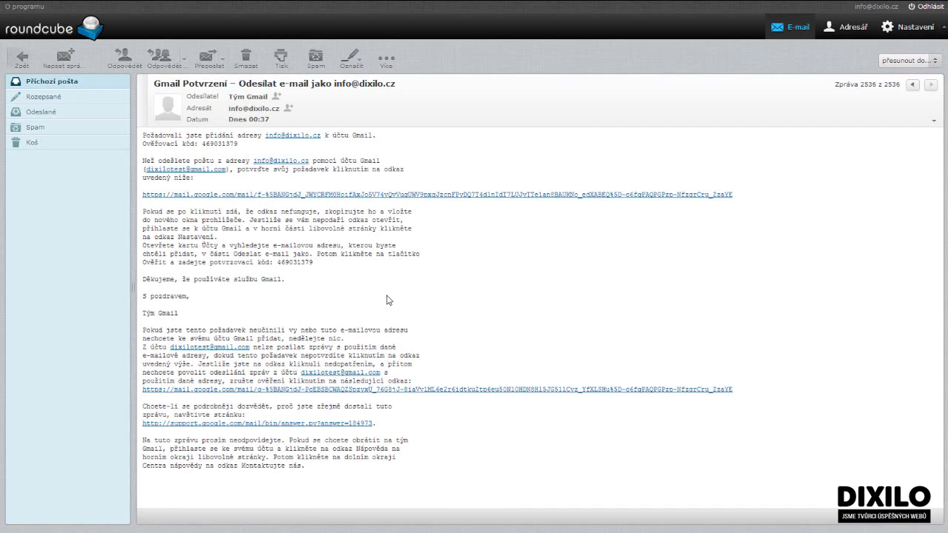
{"action": "left_click", "coordinate": [216, 196]}
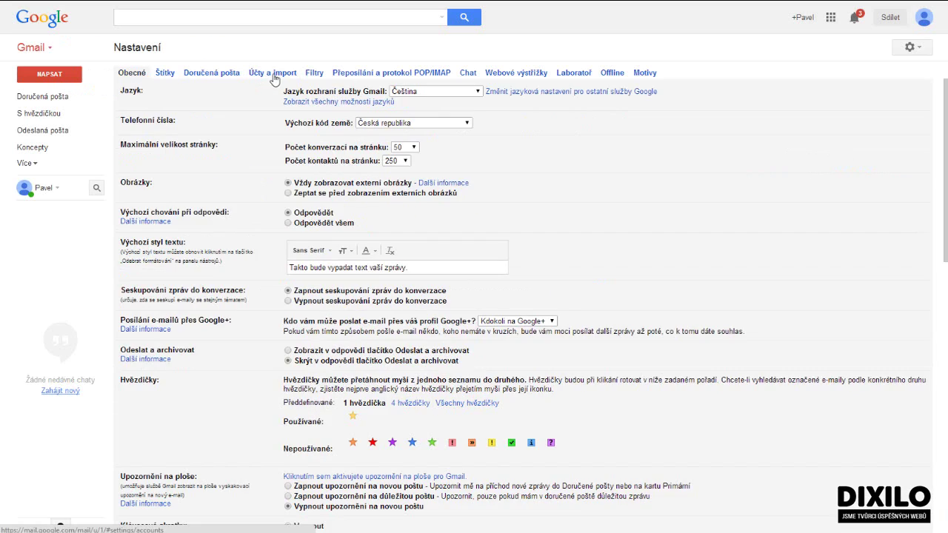
Return to Účty a import and highlight the DIXILO sender entry using smtp.dixilo.cz port 465
{"action": "left_click", "coordinate": [256, 74]}
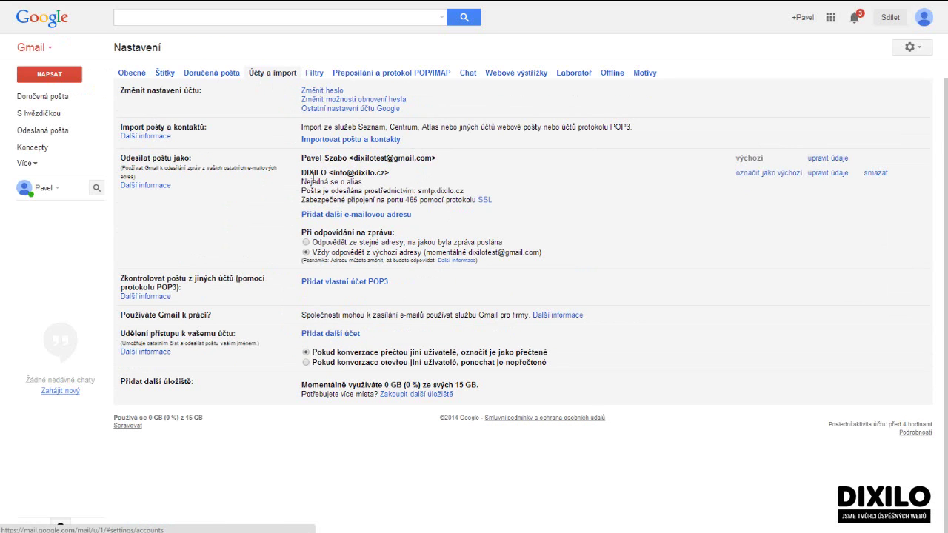
{"action": "left_click_drag", "start_coordinate": [302, 175], "coordinate": [409, 177]}
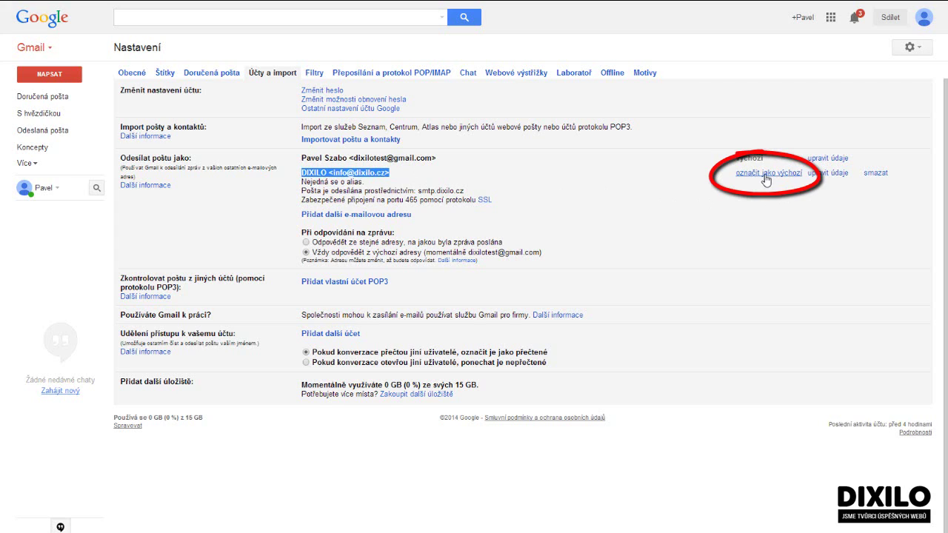
Mark DIXILO as the default sender and start a new message to check its Od field
{"action": "left_click", "coordinate": [765, 176]}
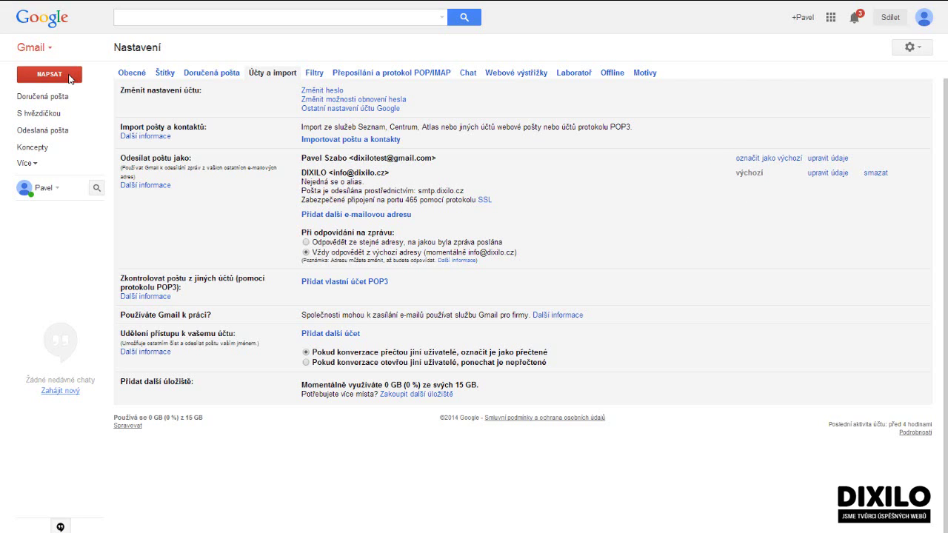
{"action": "left_click", "coordinate": [69, 77]}
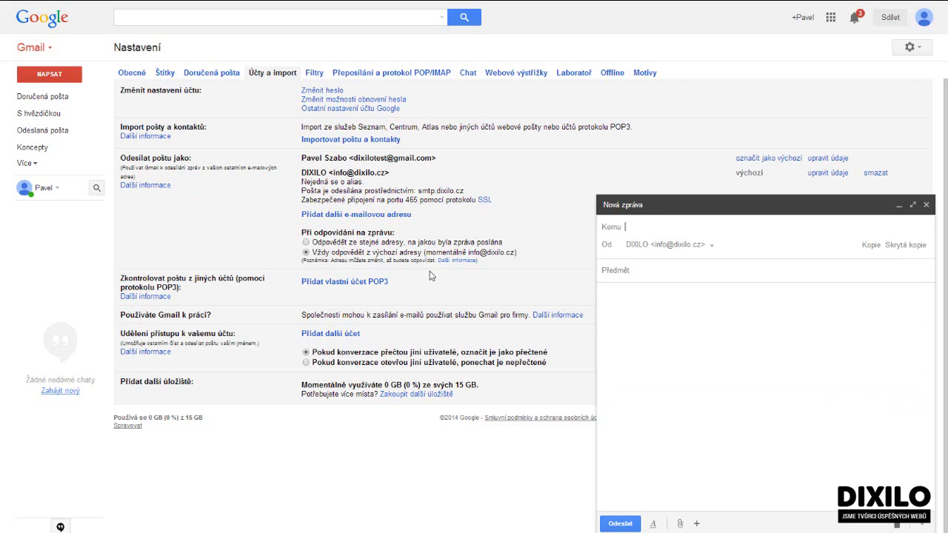